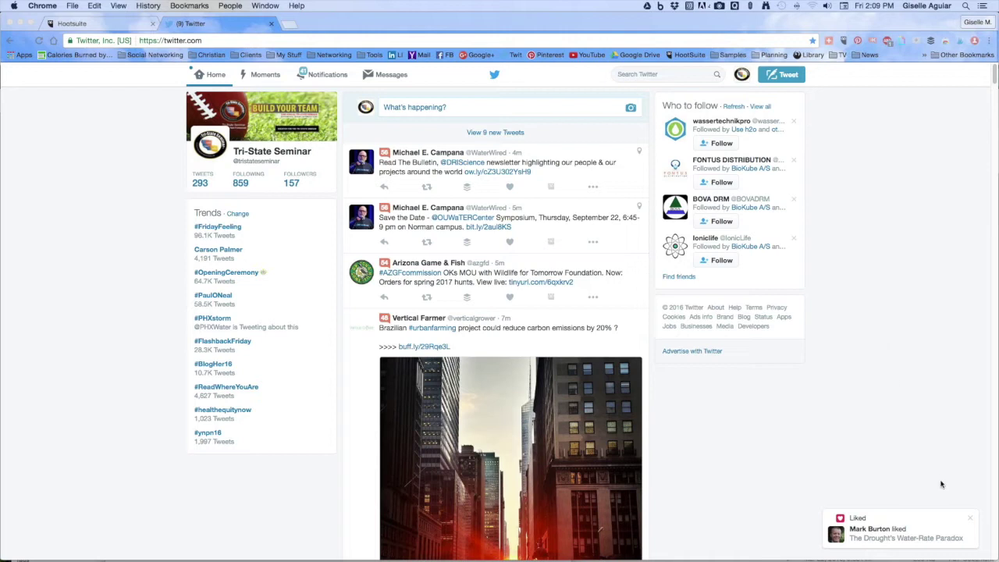
# Dismiss the liked-tweet notification and open the Twitter Analytics page for the Tri-State Seminar account.
pyautogui.click(970, 518)
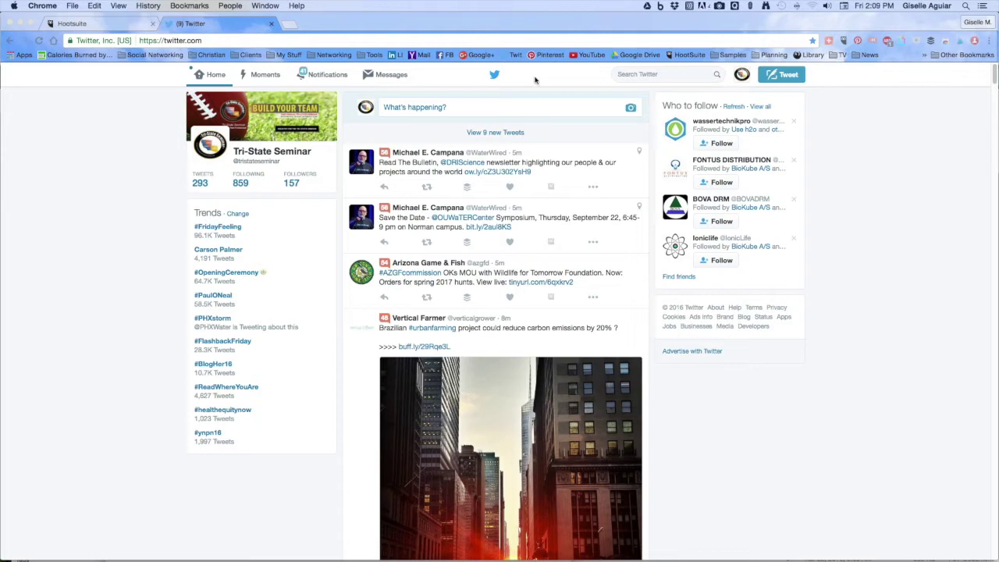
pyautogui.click(742, 76)
pyautogui.click(742, 76)
pyautogui.click(742, 76)
pyautogui.click(742, 75)
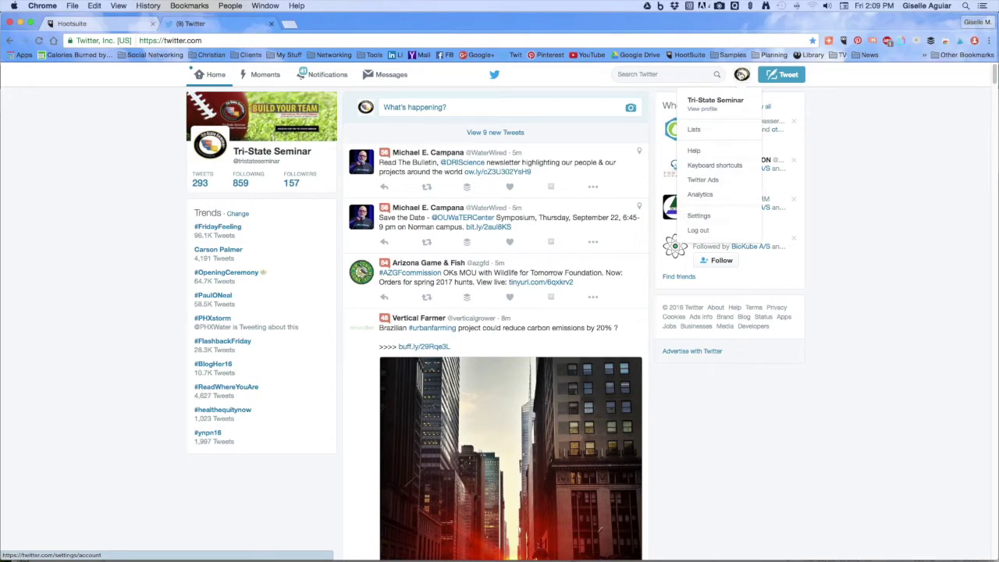
pyautogui.click(700, 195)
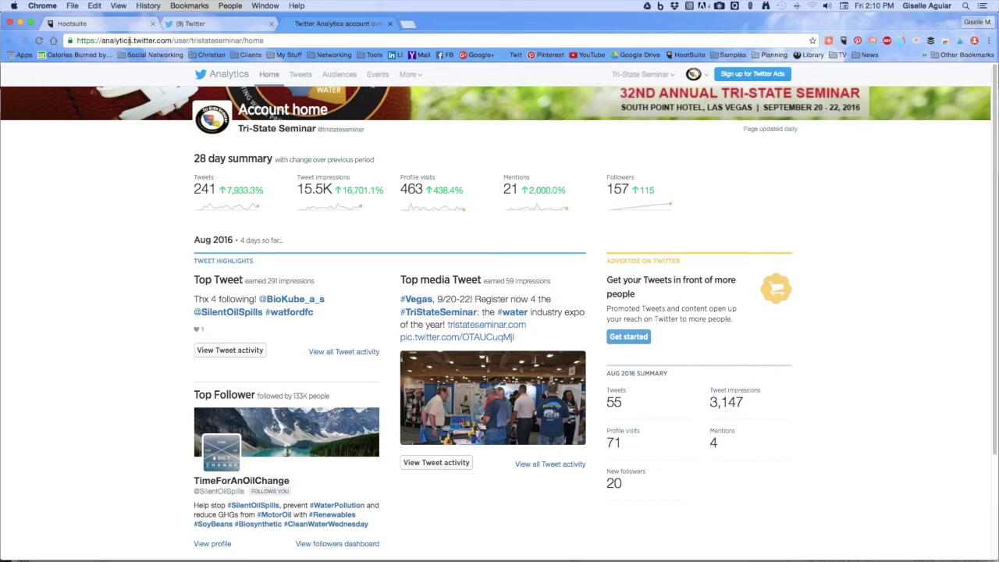
# Highlight the analytics.twitter.com part of the page address, then clear the selection.
pyautogui.click(172, 40)
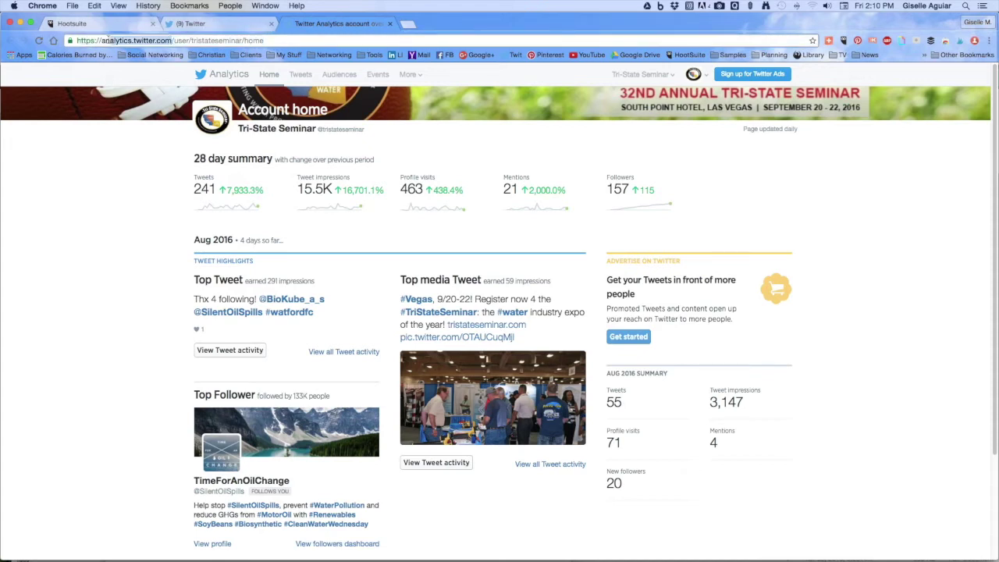
pyautogui.doubleClick(148, 40)
pyautogui.click(148, 232)
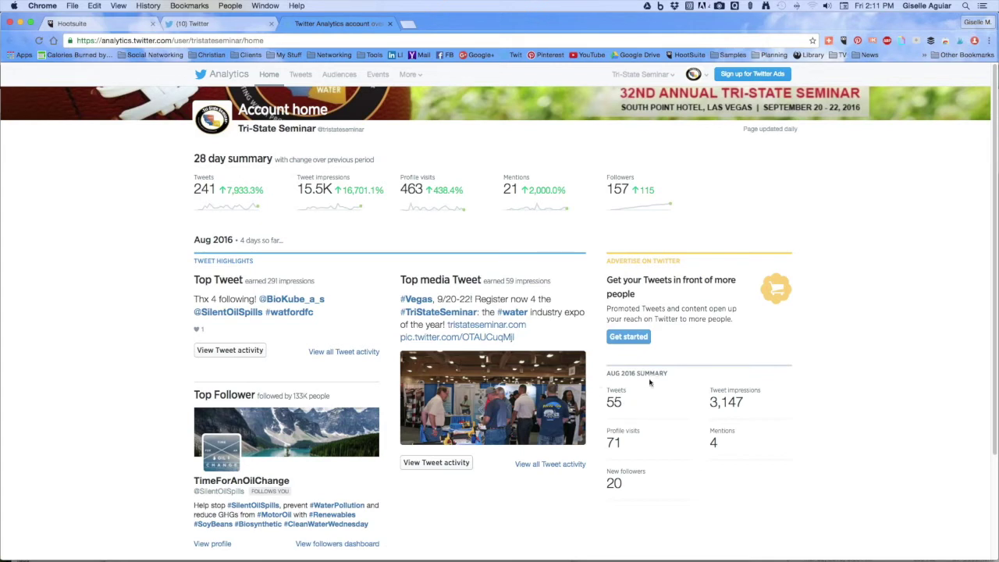
# Examine the monthly summaries and tweet highlights on the account home, from August 2016 back to February 2016.
pyautogui.scroll(-2, 671, 405)
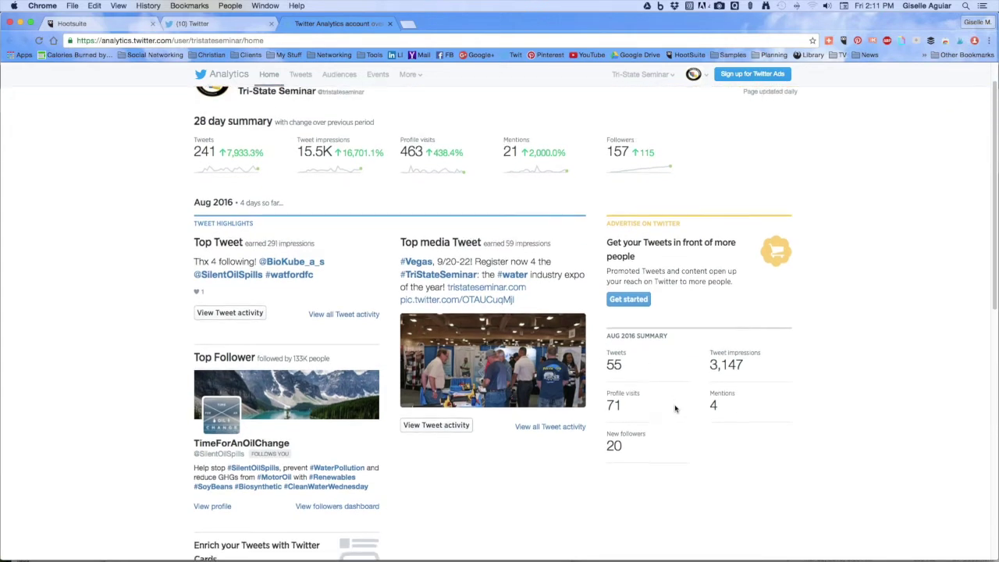
pyautogui.scroll(-1, 675, 409)
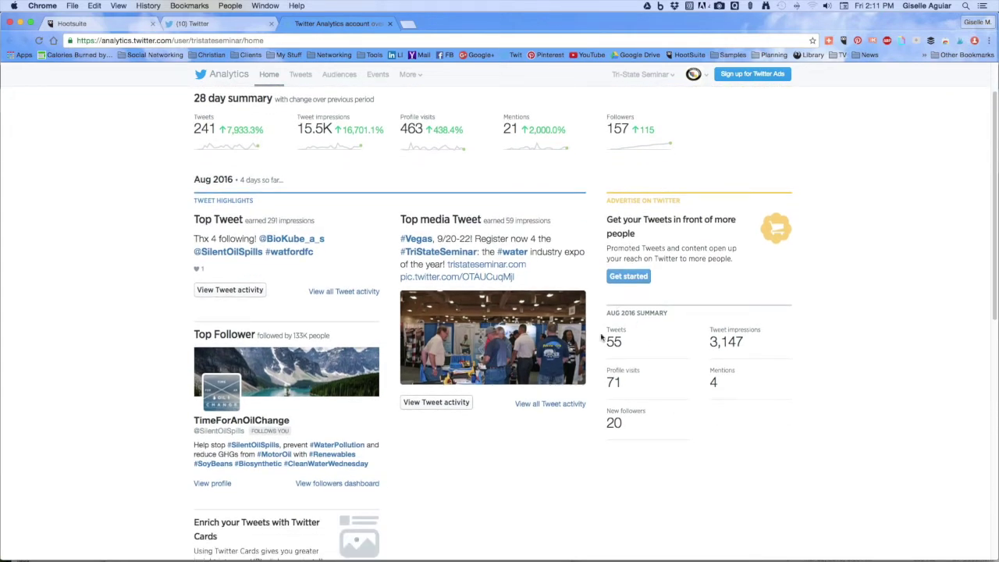
pyautogui.scroll(-3, 673, 419)
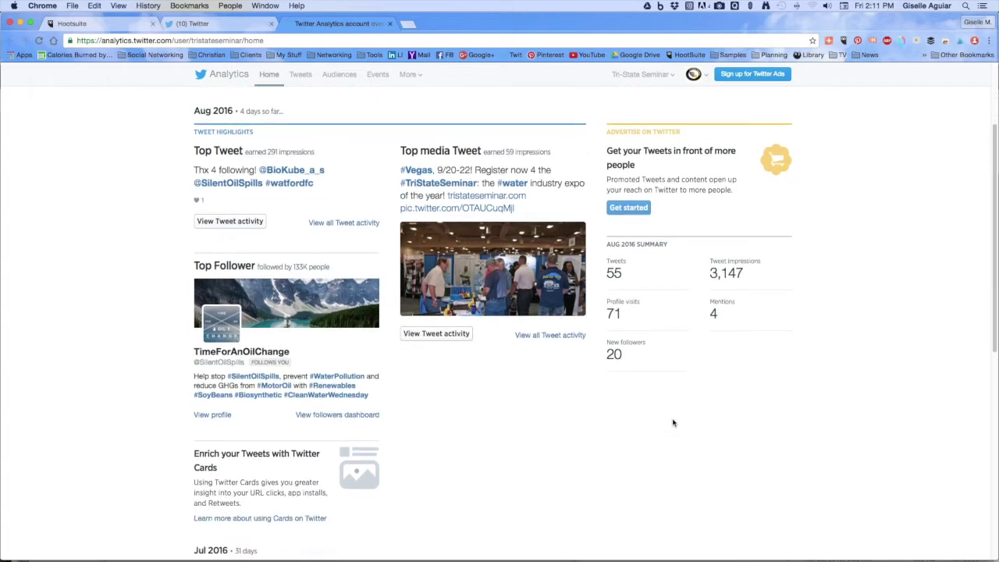
pyautogui.scroll(-10, 645, 266)
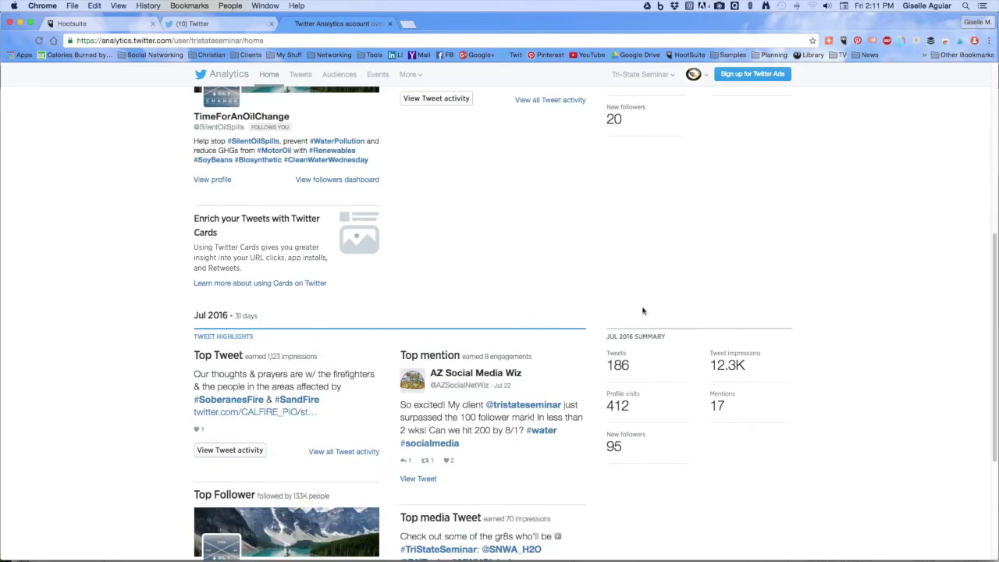
pyautogui.scroll(-1, 382, 357)
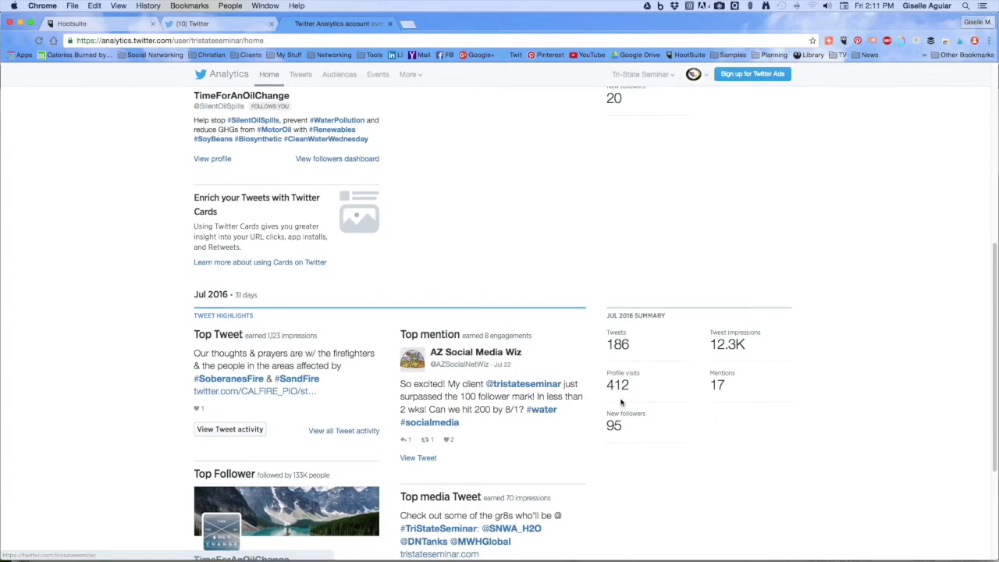
pyautogui.scroll(-8, 618, 402)
pyautogui.scroll(-13, 632, 382)
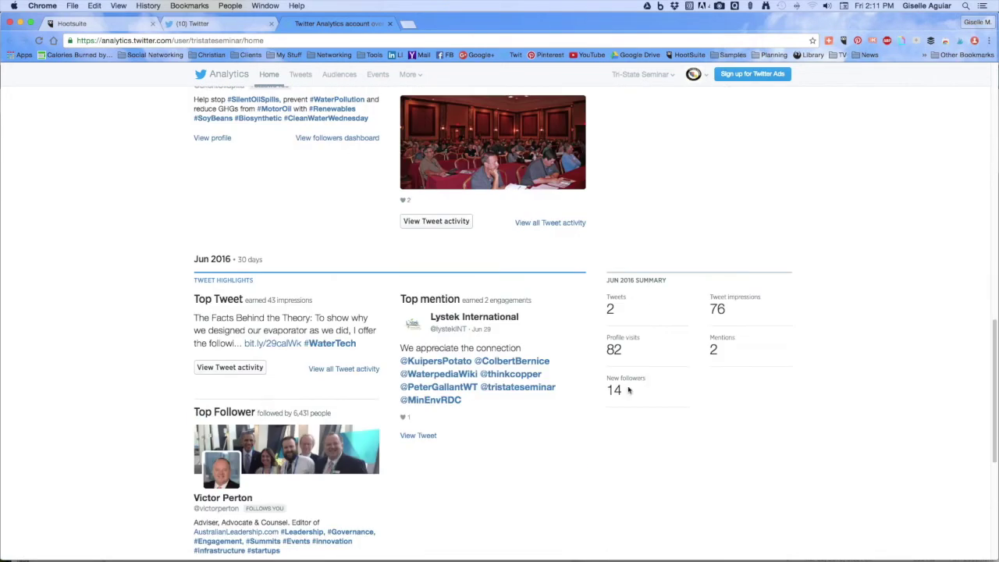
pyautogui.scroll(-1, 601, 397)
pyautogui.scroll(-15, 566, 401)
pyautogui.scroll(-12, 567, 400)
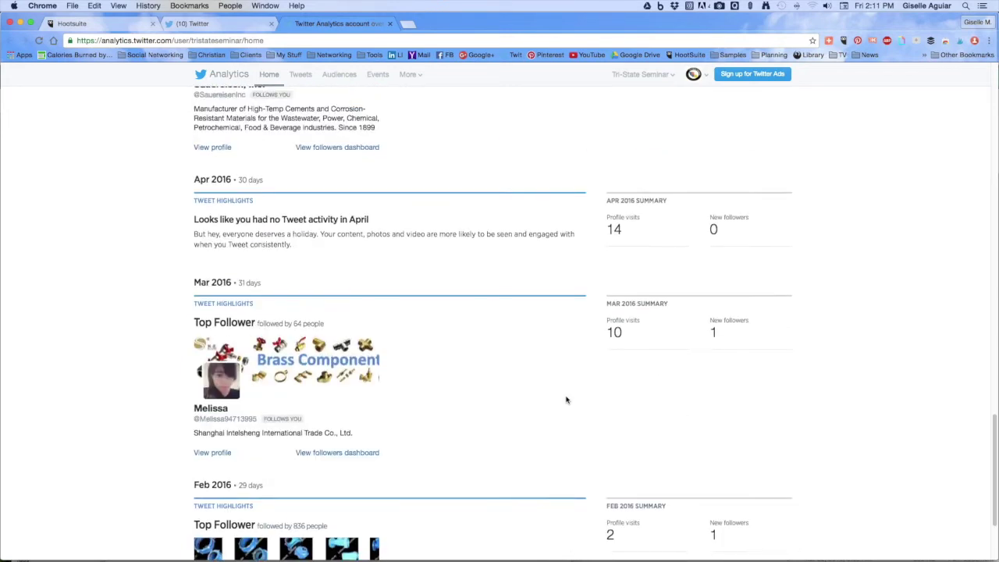
pyautogui.scroll(-2, 567, 400)
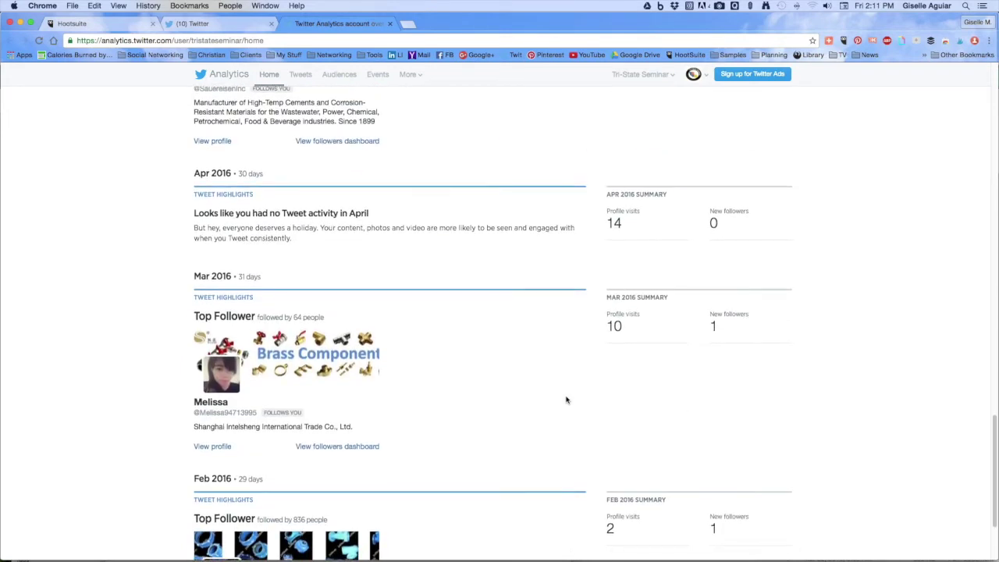
# Compare the March through June 2016 summaries again and return to the 28 day summary.
pyautogui.scroll(12, 566, 399)
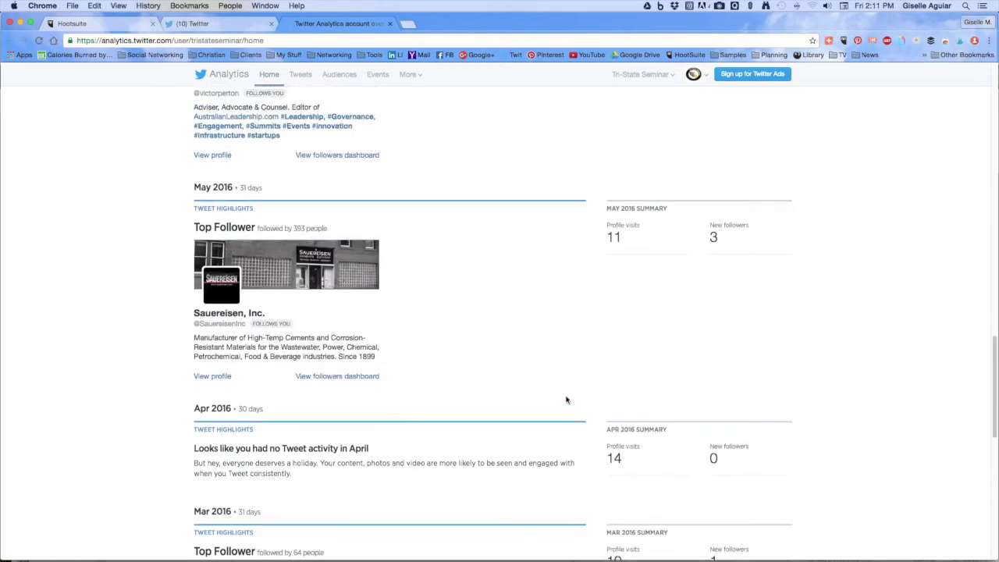
pyautogui.scroll(-2, 566, 400)
pyautogui.scroll(-10, 567, 399)
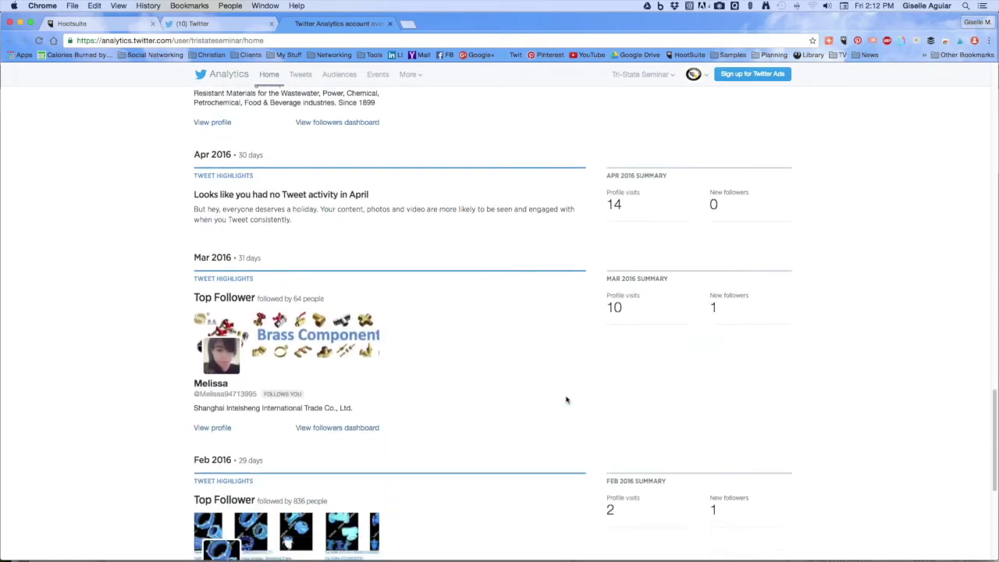
pyautogui.scroll(7, 566, 399)
pyautogui.scroll(12, 566, 399)
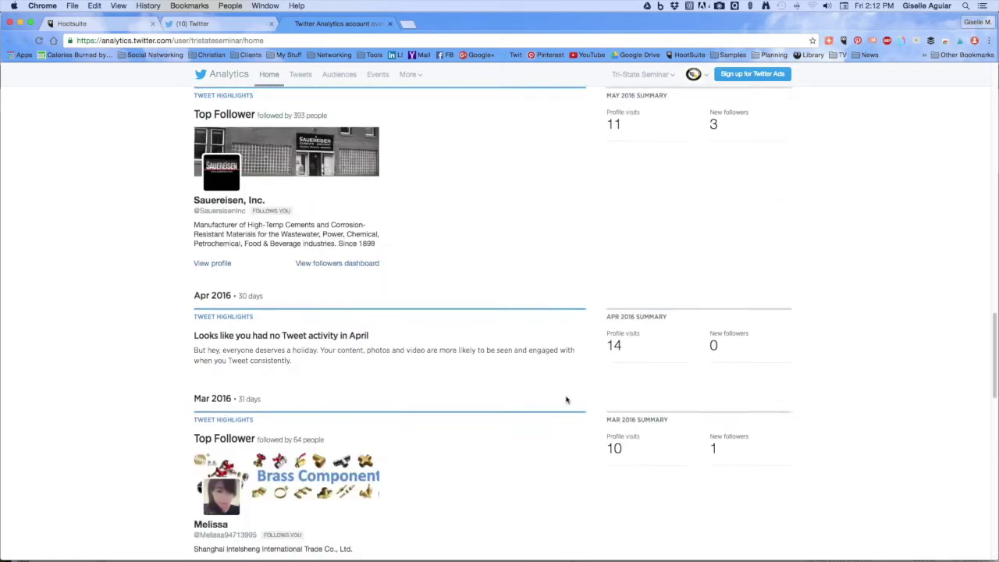
pyautogui.scroll(2, 566, 400)
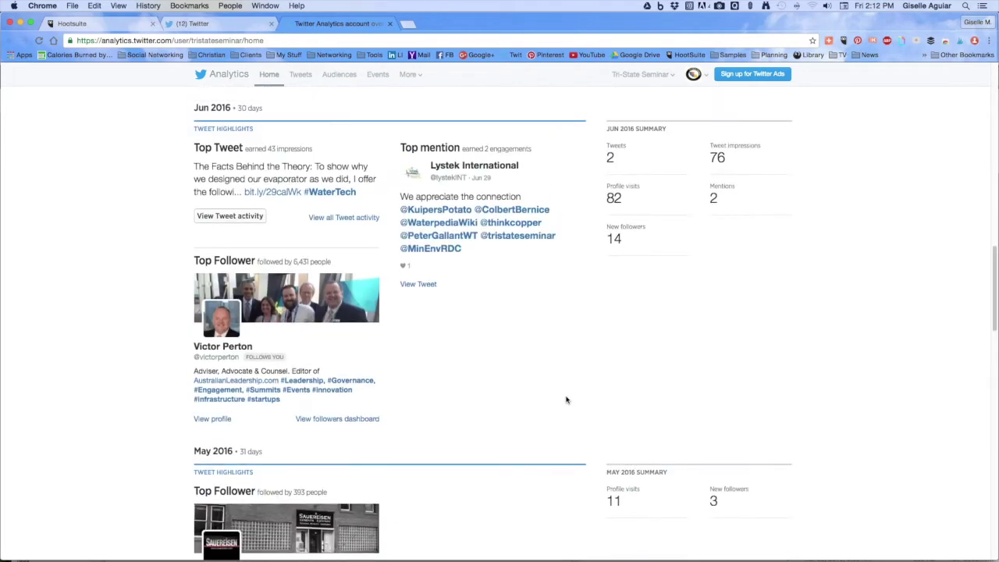
pyautogui.scroll(2, 567, 400)
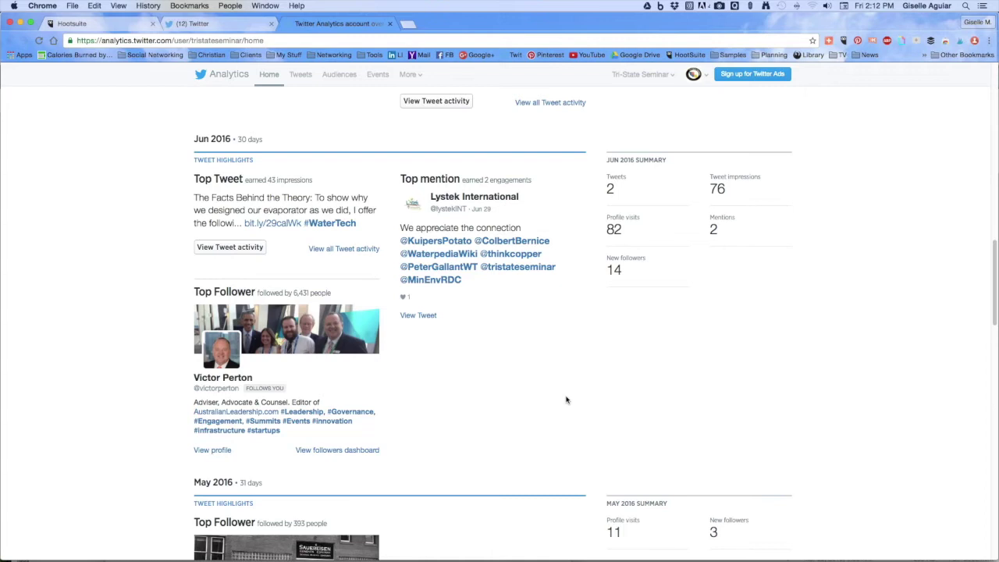
pyautogui.scroll(14, 567, 399)
pyautogui.scroll(20, 645, 358)
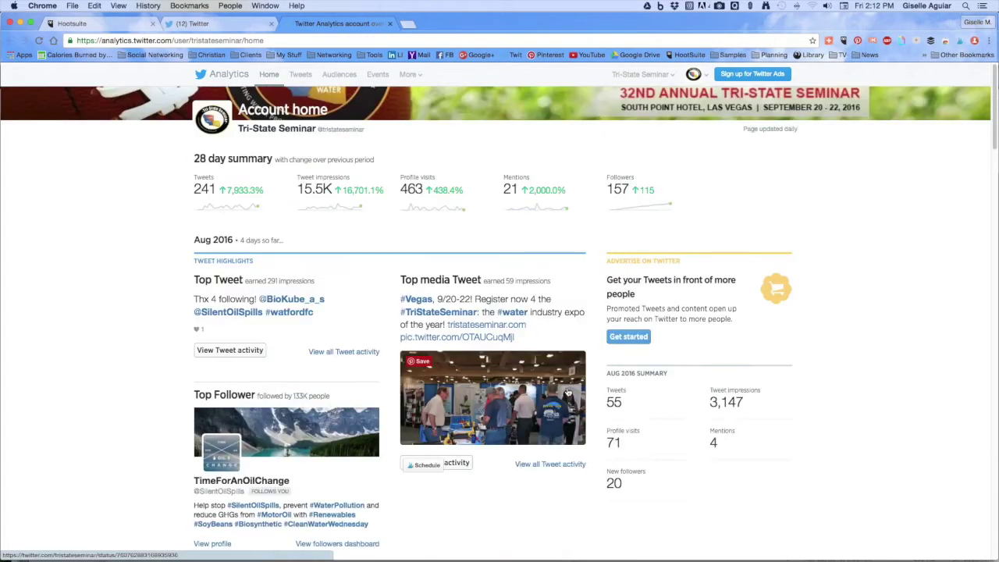
# Review the August 2016 tweet highlights, including the top media Tweet, the top follower and the Twitter Cards suggestion.
pyautogui.scroll(-3, 831, 372)
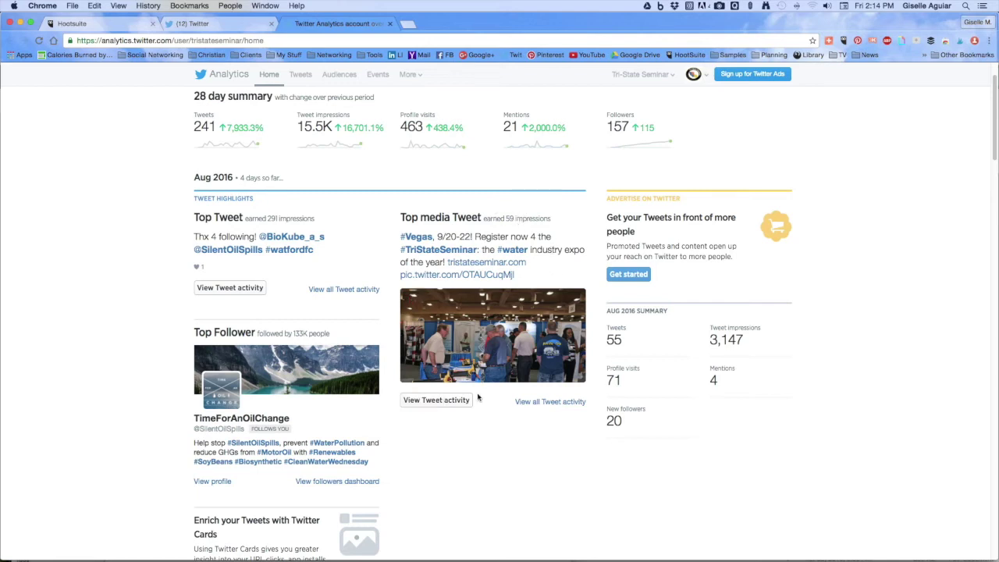
pyautogui.scroll(-2, 476, 446)
pyautogui.scroll(-1, 478, 446)
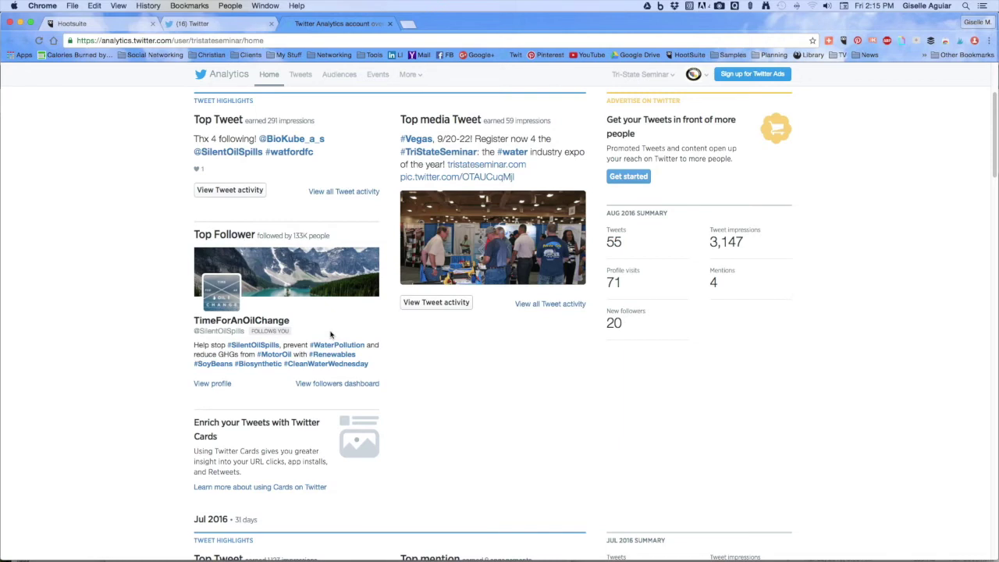
pyautogui.scroll(-3, 330, 334)
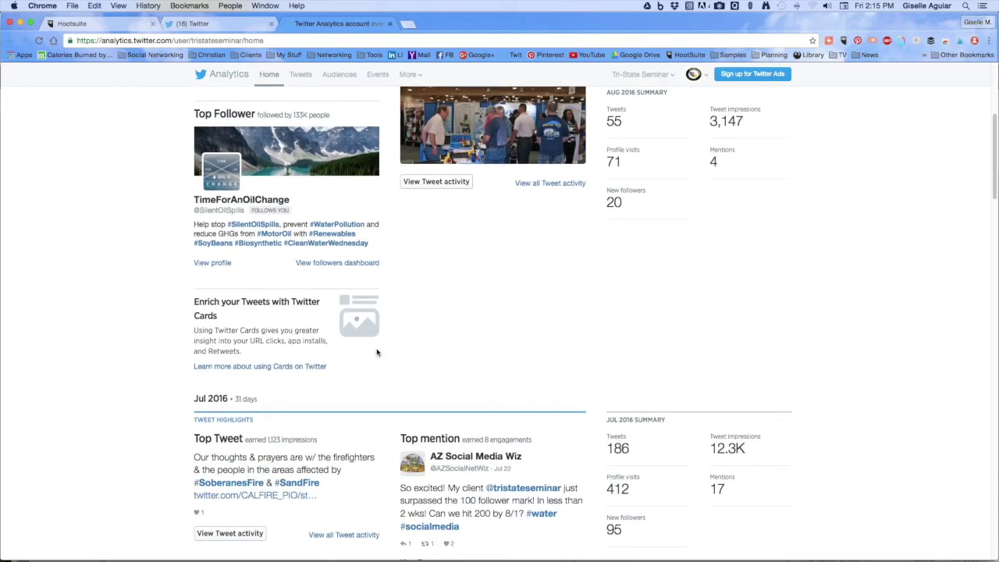
pyautogui.scroll(7, 373, 349)
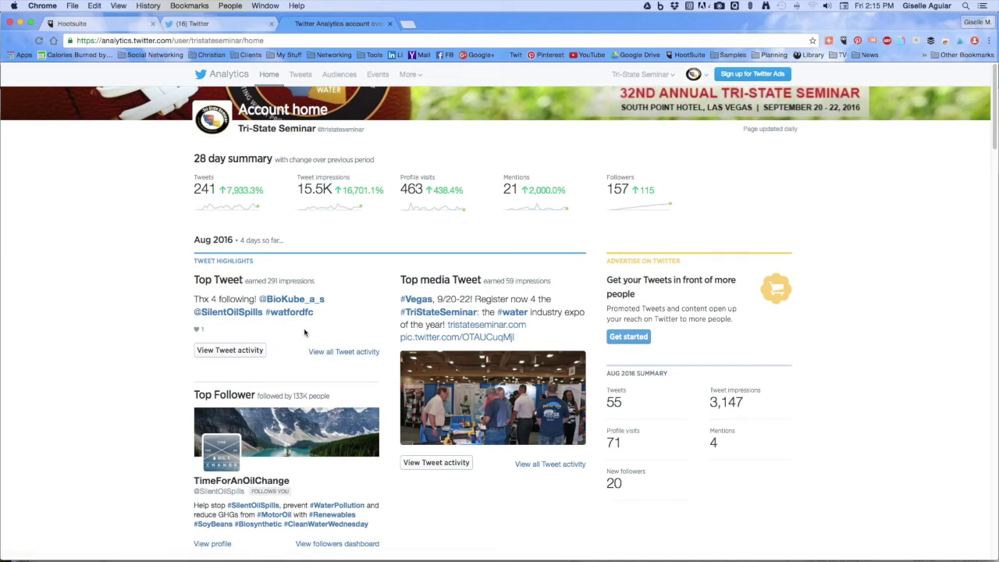
# Open the Tweet activity report and examine its engagement rate and link clicks charts.
pyautogui.click(301, 74)
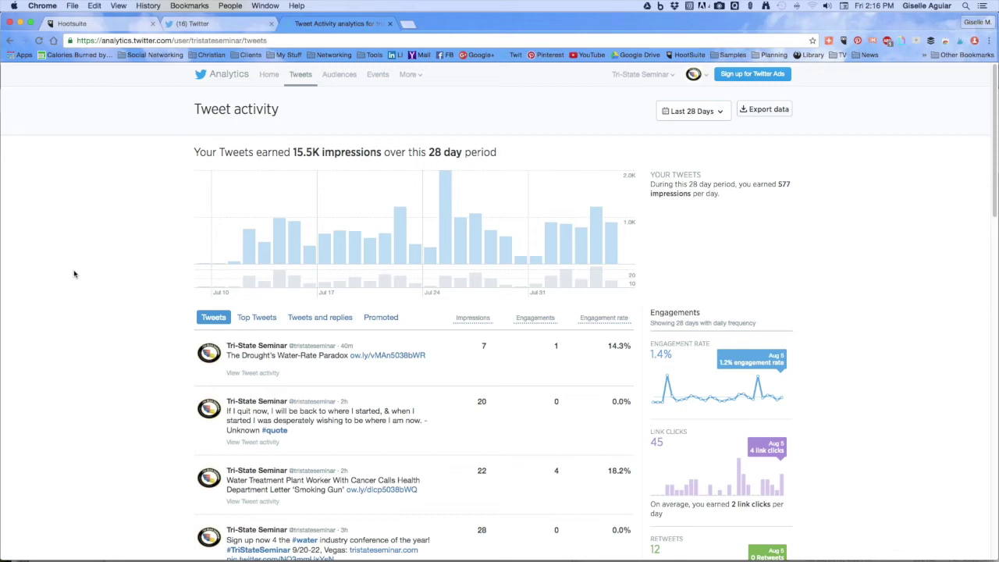
pyautogui.scroll(-2, 74, 274)
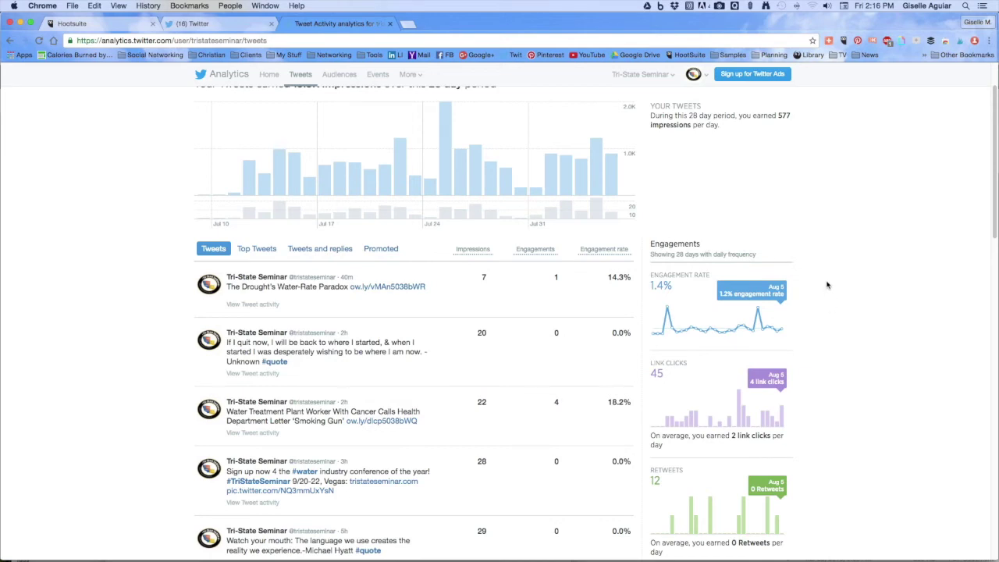
pyautogui.scroll(-1, 825, 283)
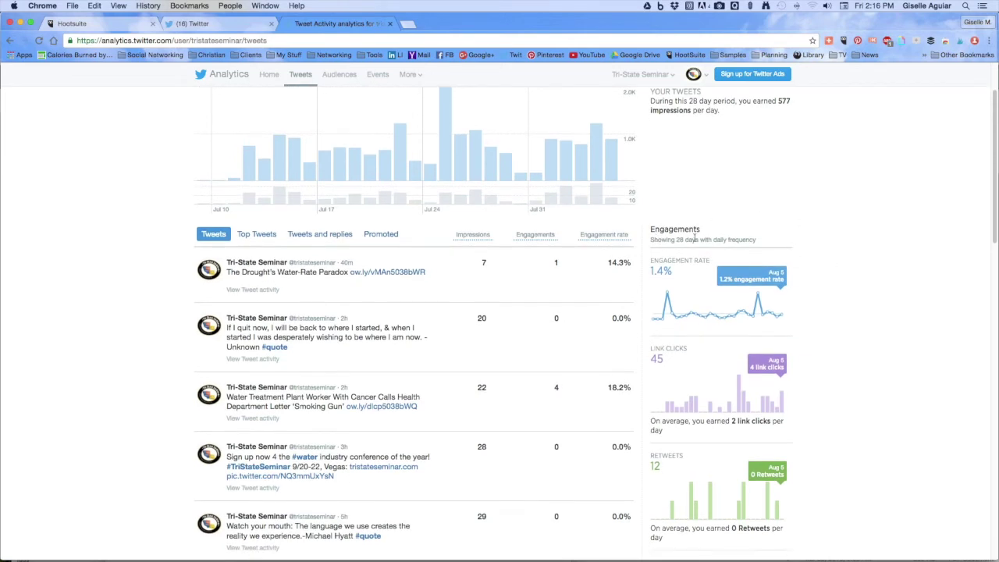
pyautogui.scroll(-3, 839, 271)
pyautogui.scroll(-1, 839, 270)
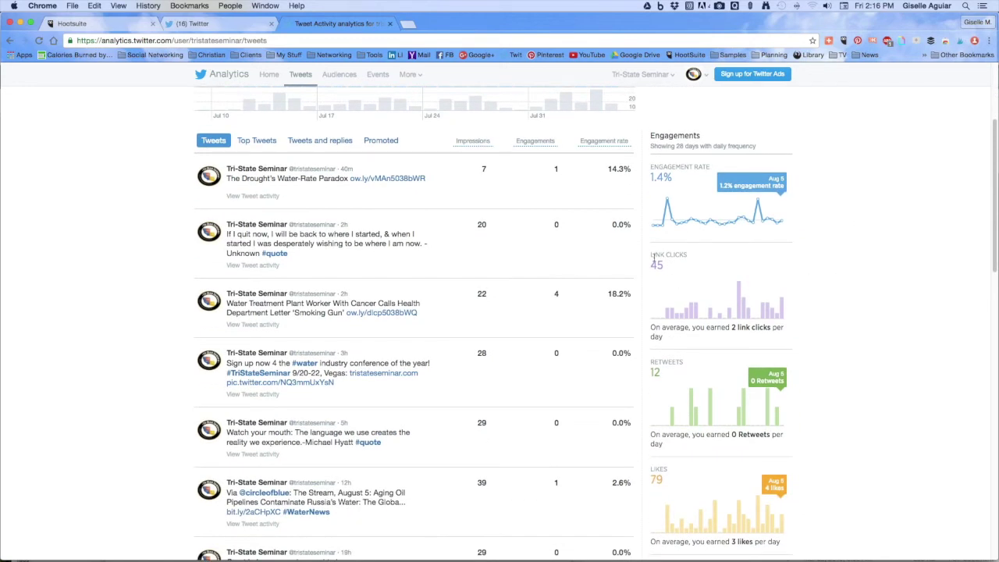
pyautogui.moveTo(739, 295)
pyautogui.scroll(-4, 829, 294)
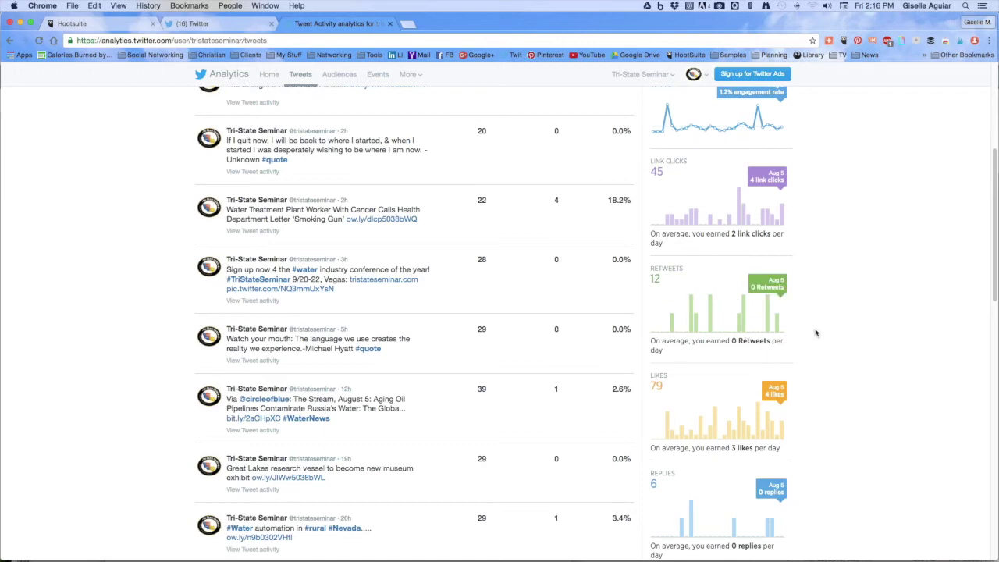
# Check the daily values in the retweets chart and look over the likes and replies charts.
pyautogui.moveTo(691, 304)
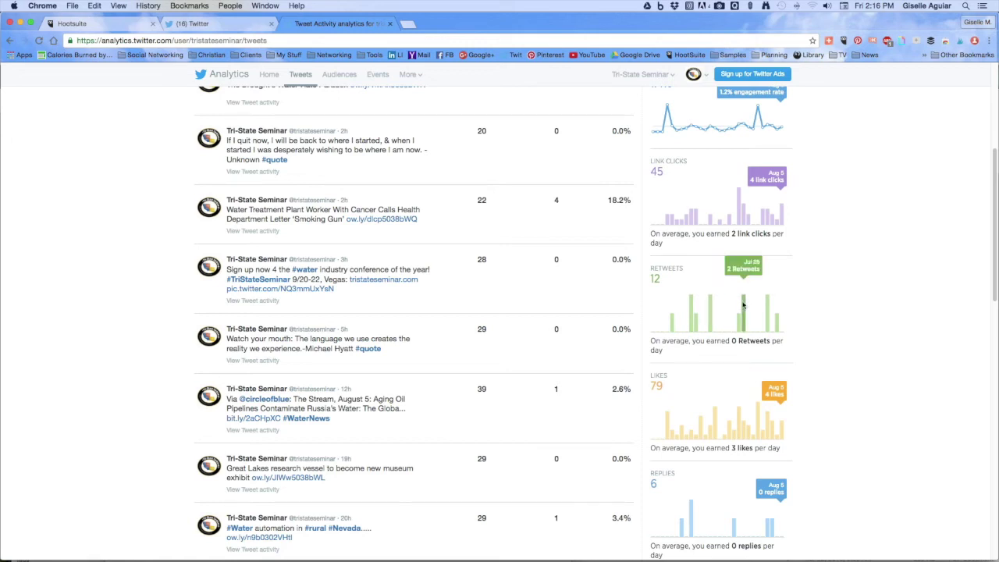
pyautogui.moveTo(769, 304)
pyautogui.scroll(-3, 808, 310)
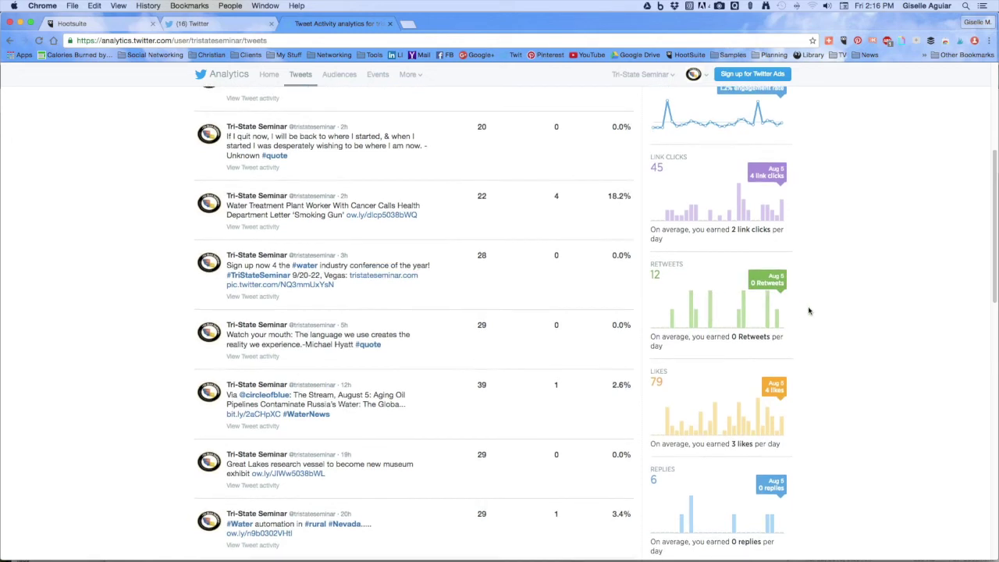
pyautogui.scroll(-5, 807, 310)
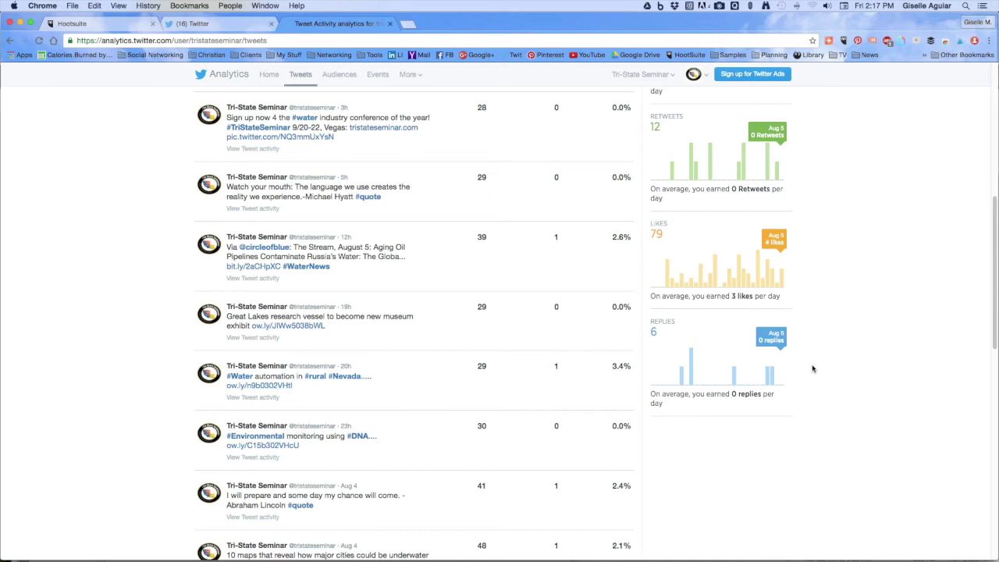
# Switch the Tweet activity list to show the Top Tweets.
pyautogui.scroll(1, 812, 368)
pyautogui.scroll(2, 811, 251)
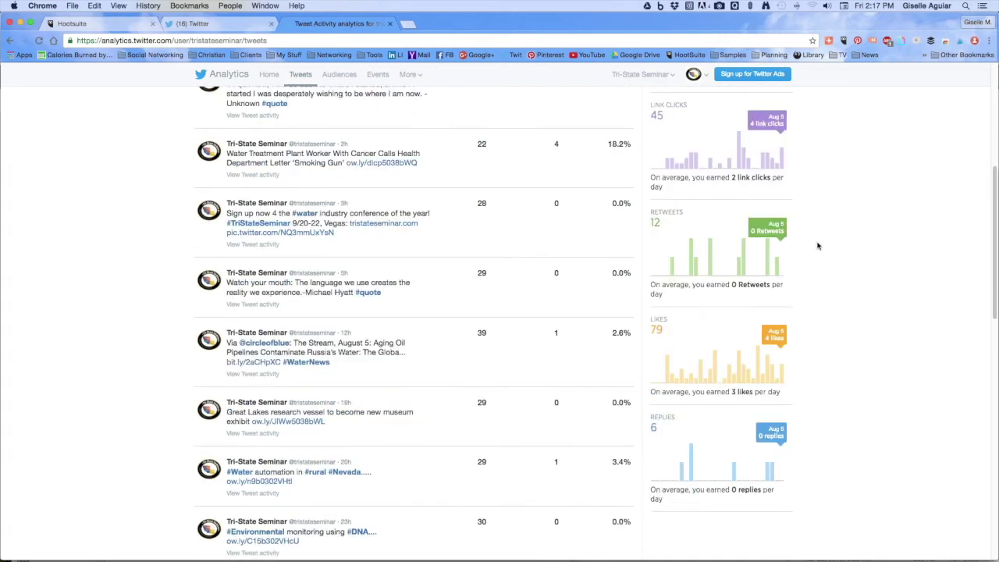
pyautogui.scroll(3, 781, 234)
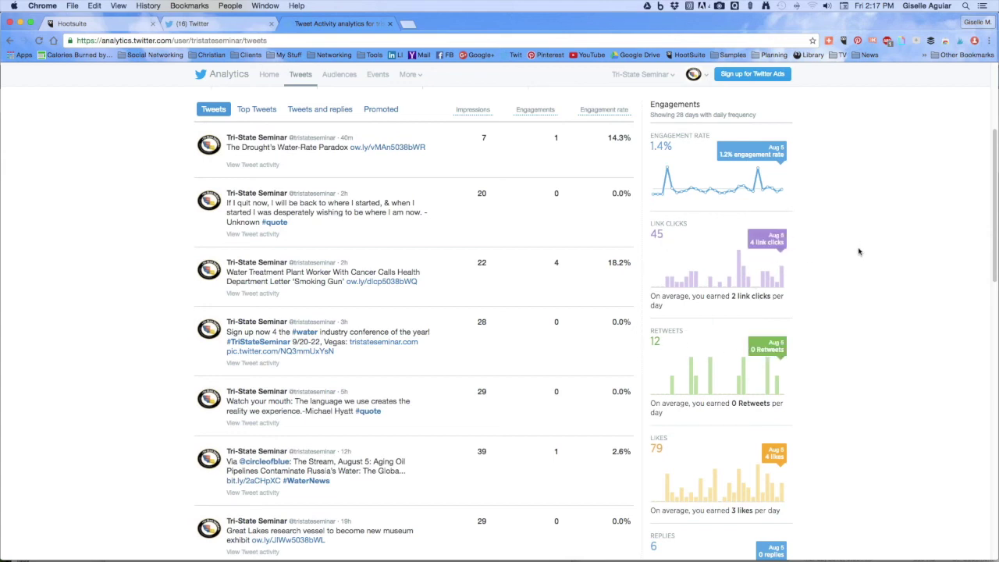
pyautogui.scroll(1, 820, 250)
pyautogui.scroll(1, 823, 254)
pyautogui.scroll(3, 827, 258)
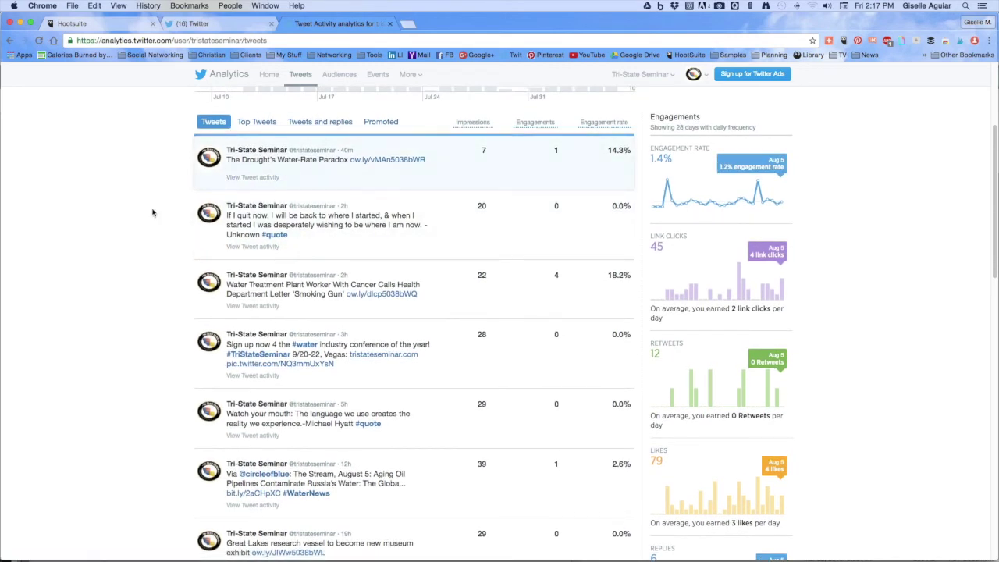
pyautogui.click(263, 125)
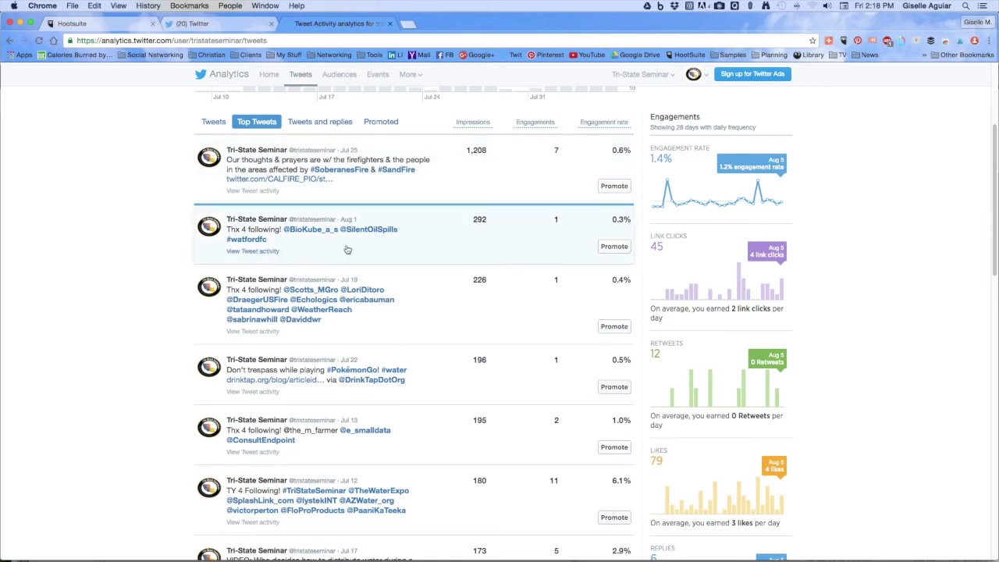
# Look through the Top Tweets list, comparing impressions, engagements and engagement rate for each Tweet.
pyautogui.scroll(-2, 418, 297)
pyautogui.scroll(-4, 406, 297)
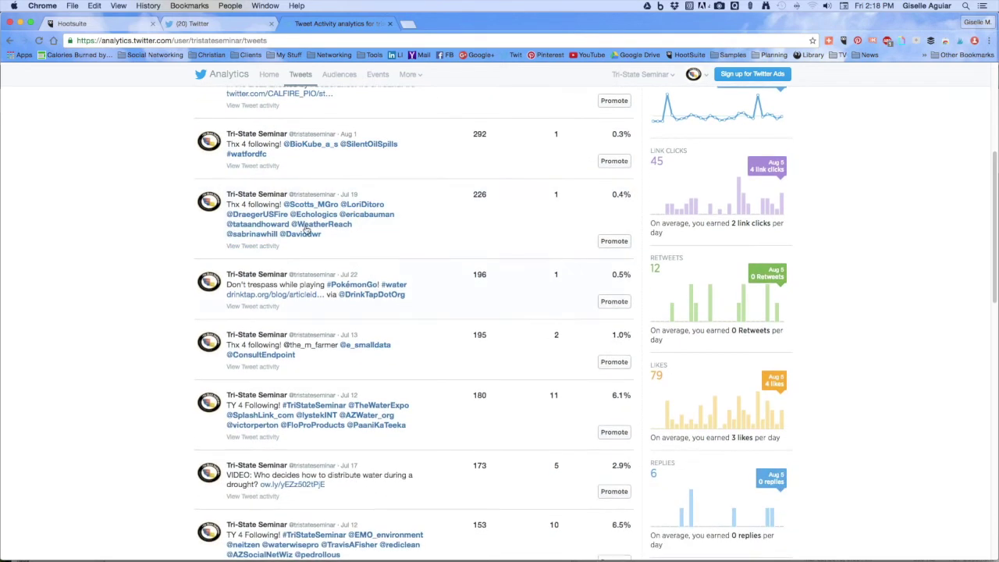
pyautogui.scroll(-5, 151, 312)
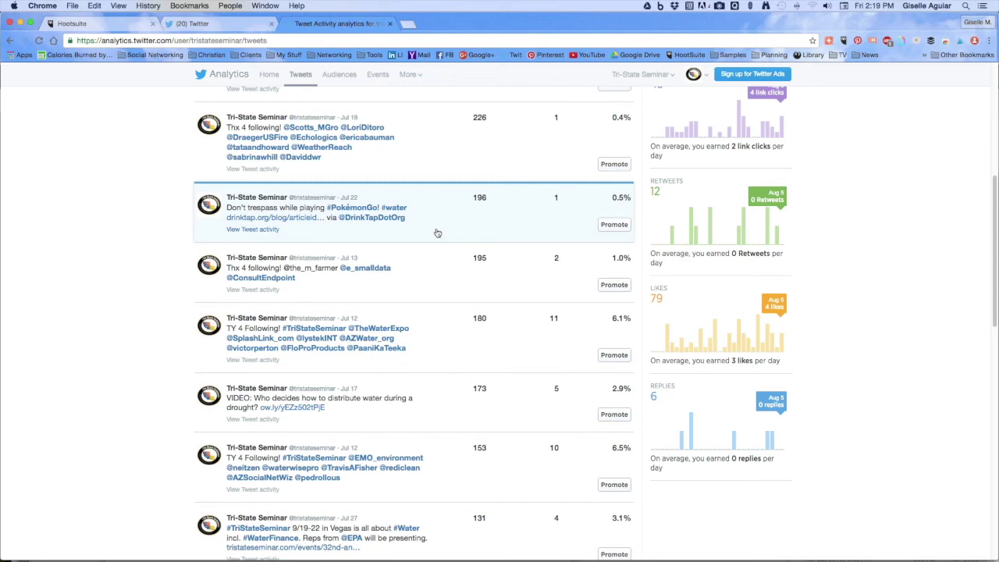
pyautogui.scroll(-2, 436, 296)
pyautogui.scroll(-5, 436, 296)
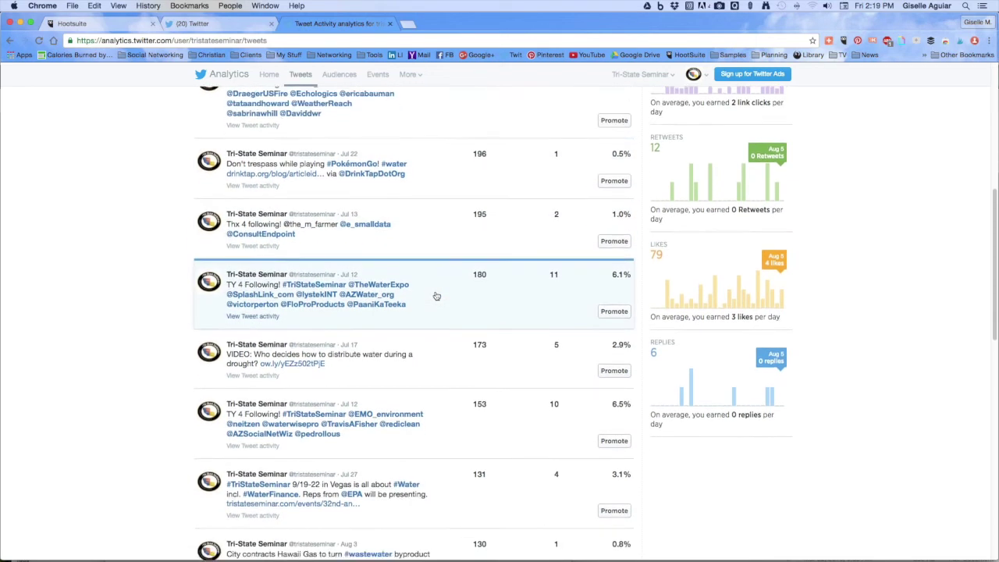
pyautogui.scroll(-4, 436, 295)
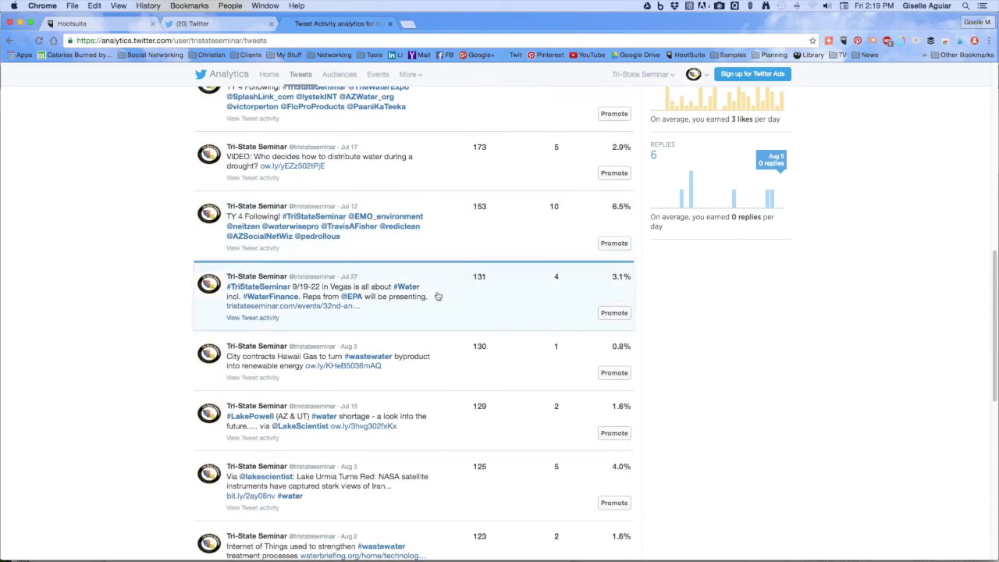
pyautogui.scroll(-1, 438, 295)
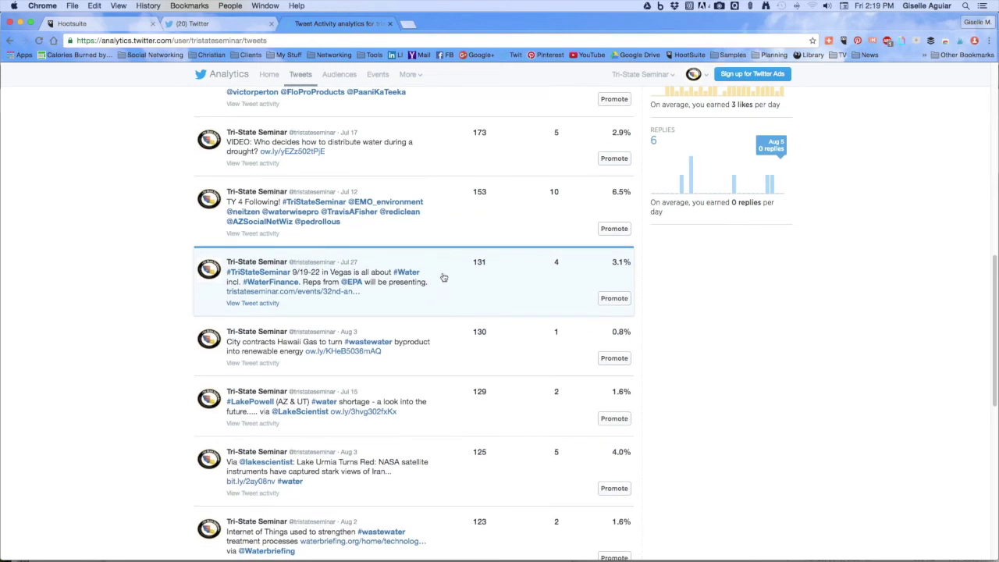
pyautogui.scroll(-5, 437, 364)
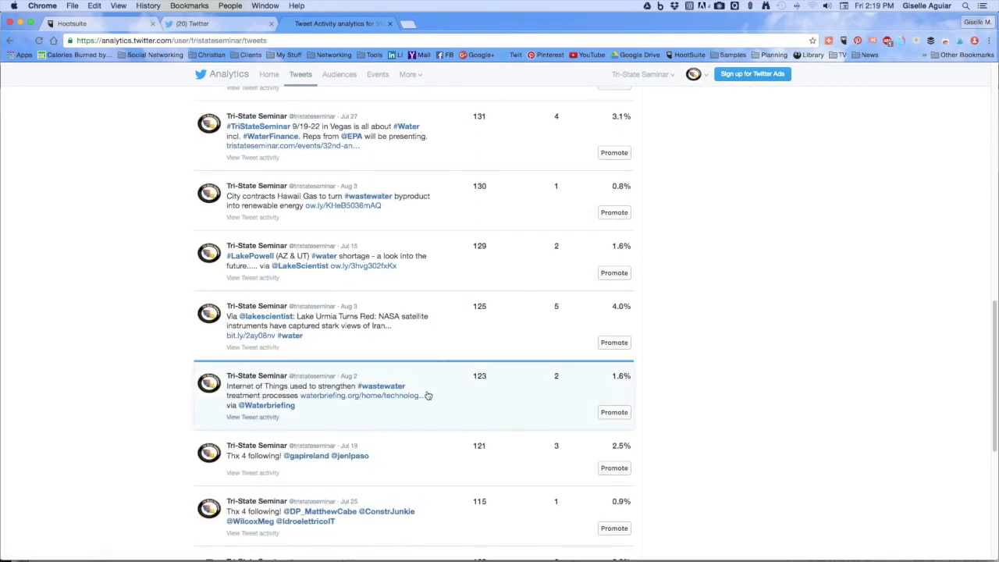
pyautogui.scroll(-1, 427, 396)
pyautogui.scroll(-2, 427, 397)
pyautogui.scroll(20, 428, 396)
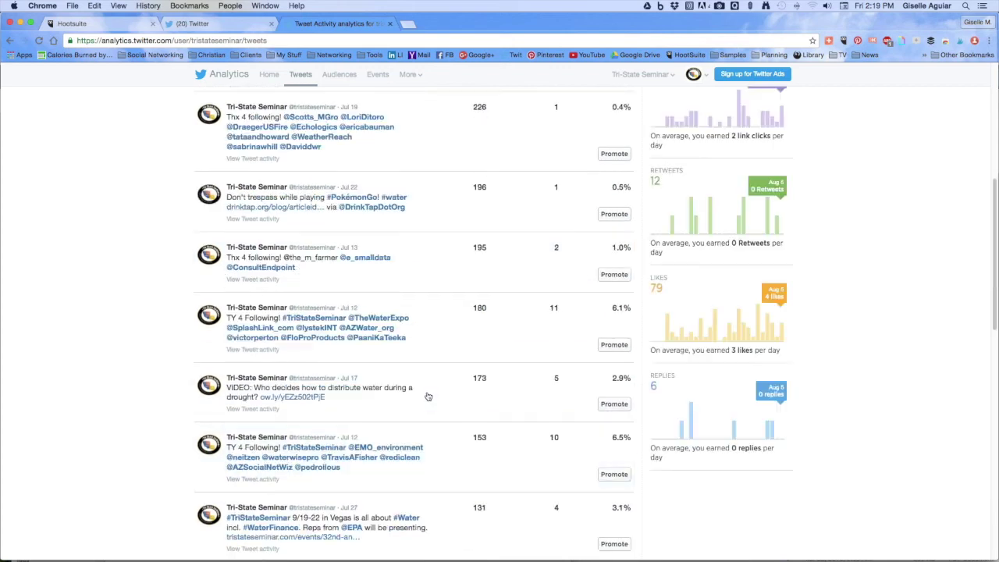
pyautogui.scroll(3, 427, 397)
pyautogui.scroll(2, 427, 396)
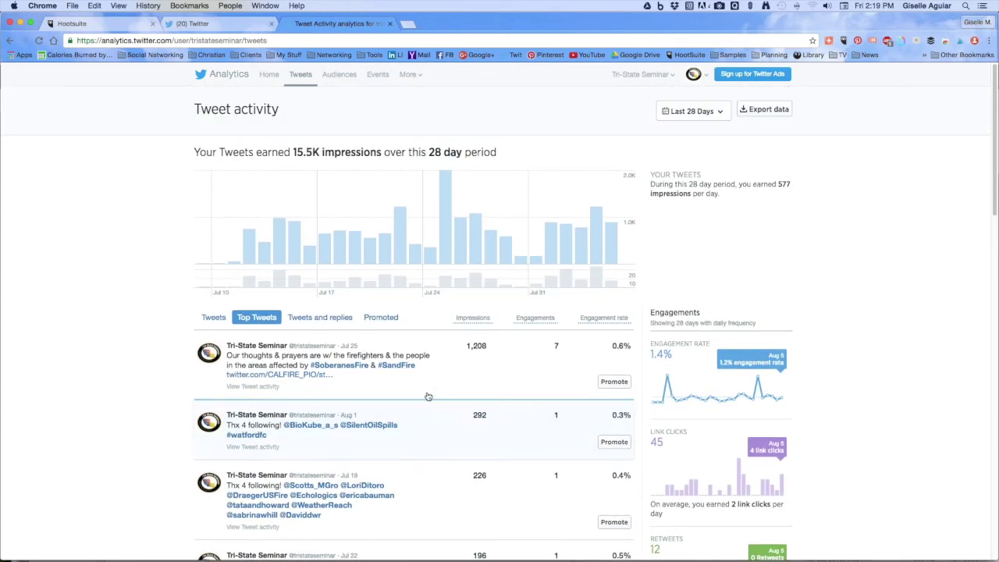
# Open the Audience insights for the account's followers and examine the follower growth chart, interests and gender split.
pyautogui.click(338, 76)
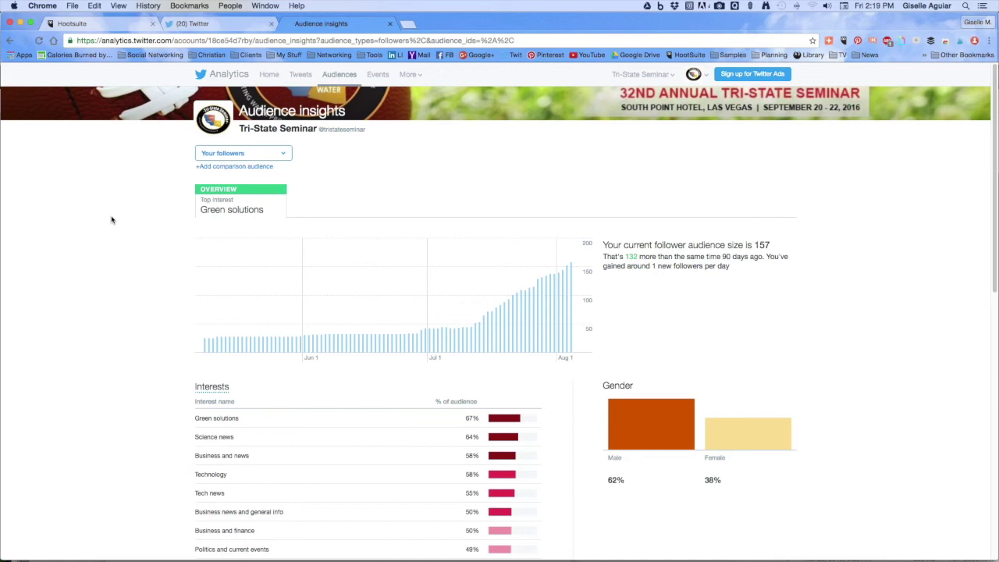
pyautogui.scroll(-3, 113, 294)
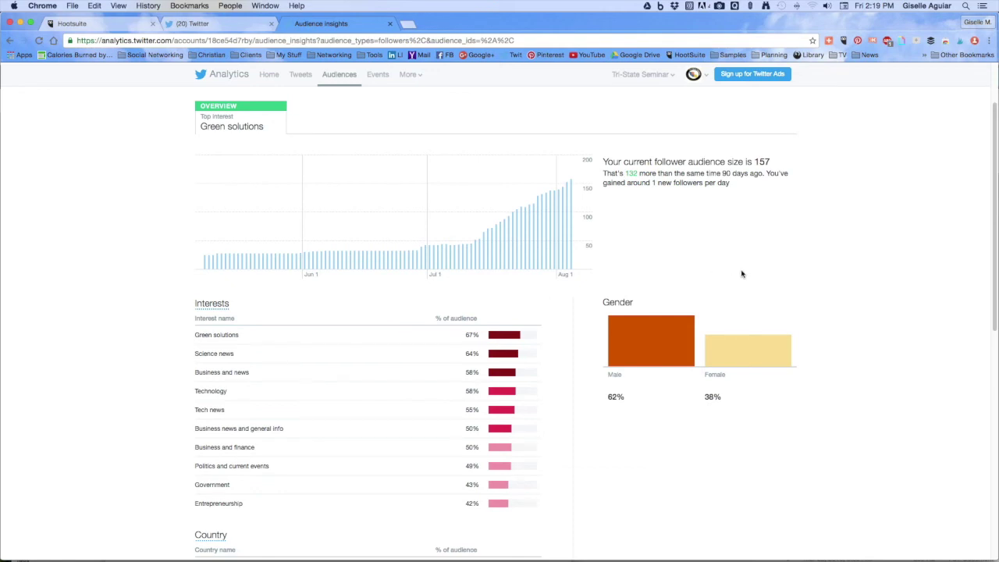
pyautogui.moveTo(476, 246)
pyautogui.scroll(-1, 812, 284)
pyautogui.scroll(-2, 811, 284)
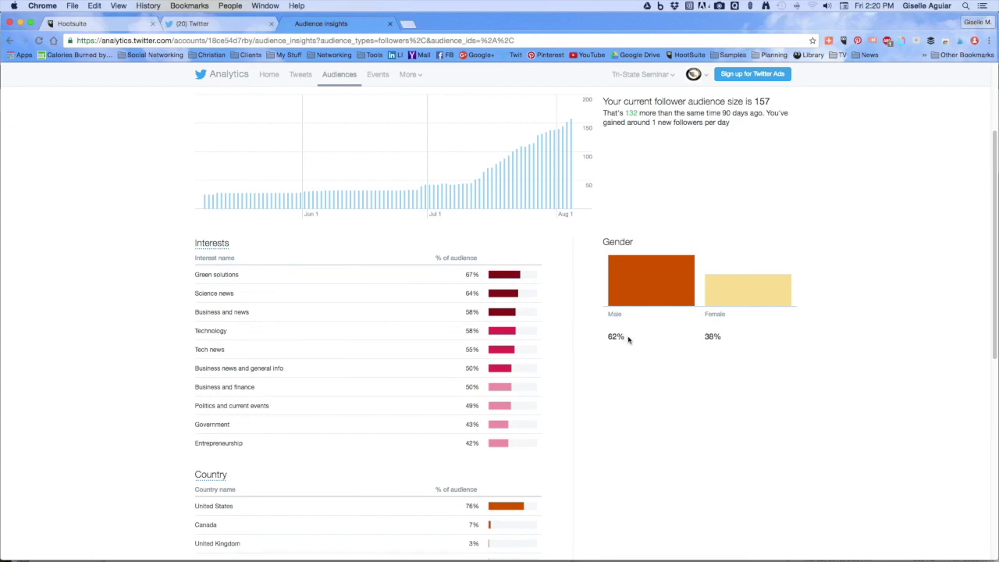
pyautogui.scroll(-5, 555, 395)
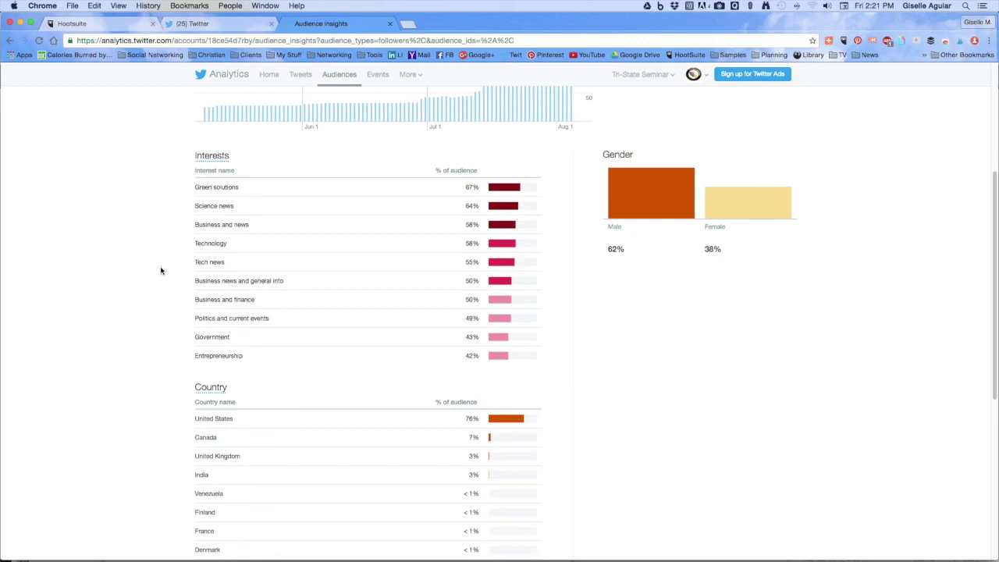
# Review the follower audience's breakdown by country and by state or region.
pyautogui.scroll(-3, 152, 277)
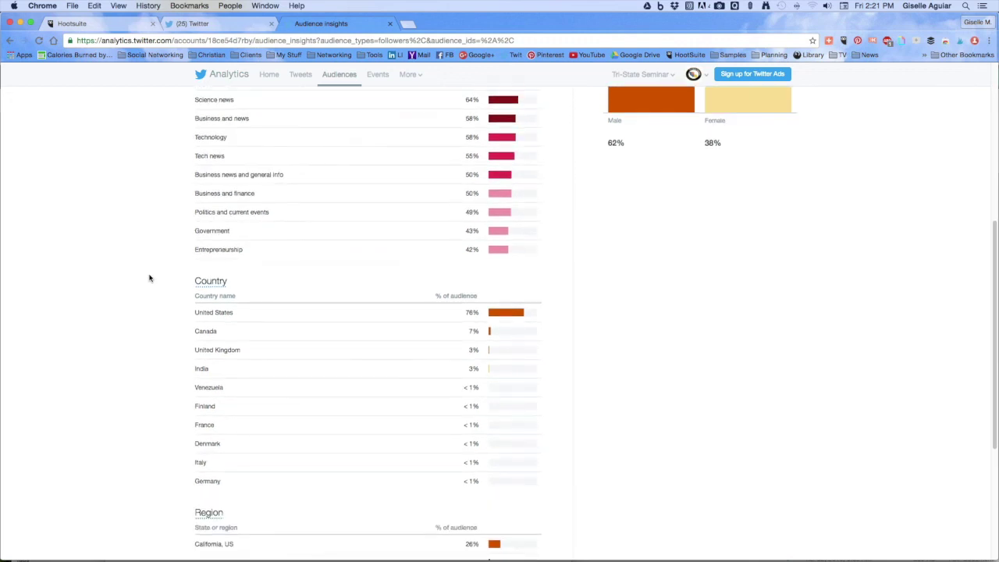
pyautogui.scroll(-2, 150, 278)
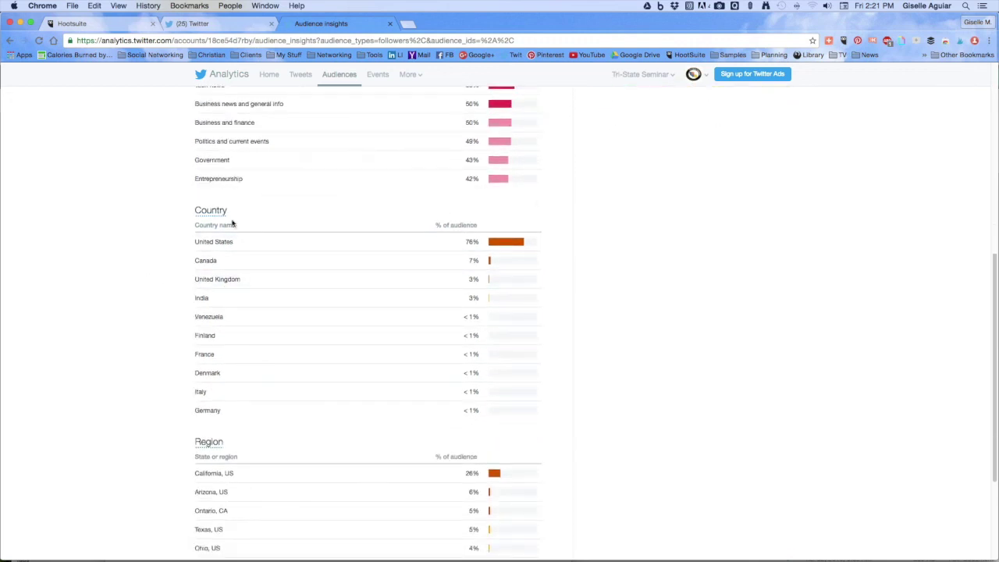
pyautogui.scroll(-1, 164, 212)
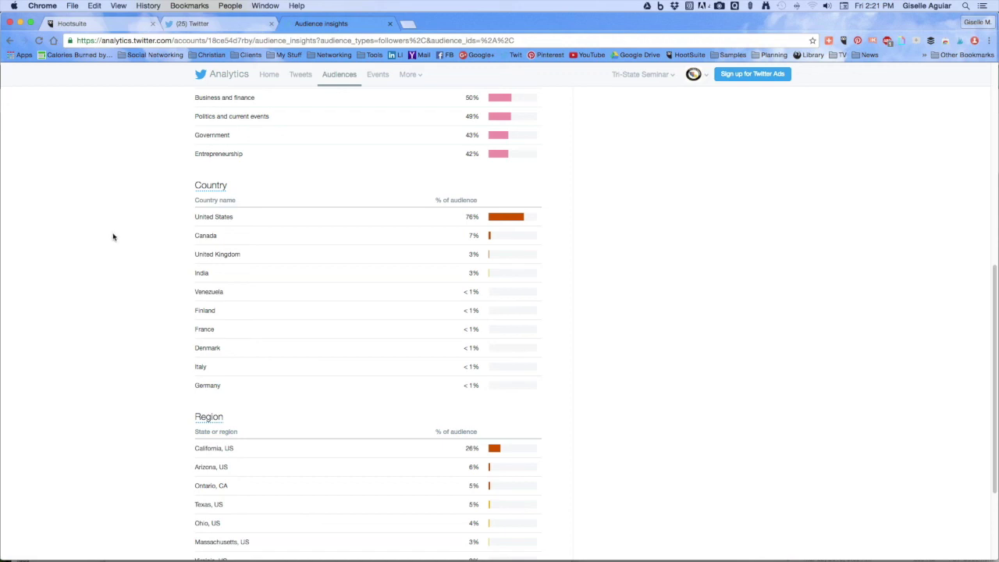
pyautogui.scroll(-4, 140, 300)
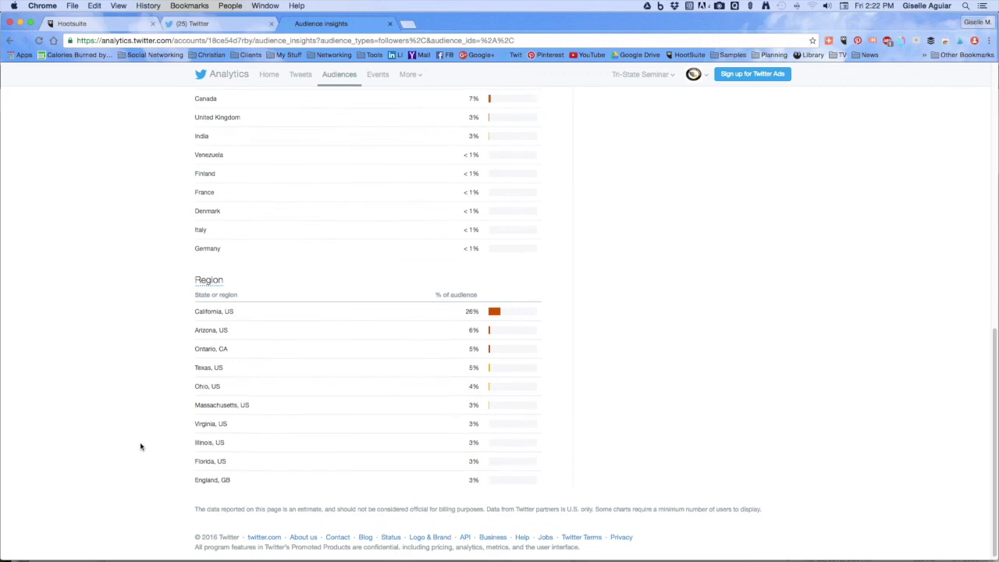
# Go over the whole Audience insights page again, from the follower overview through interests and countries to the regions.
pyautogui.scroll(2, 140, 446)
pyautogui.scroll(10, 140, 446)
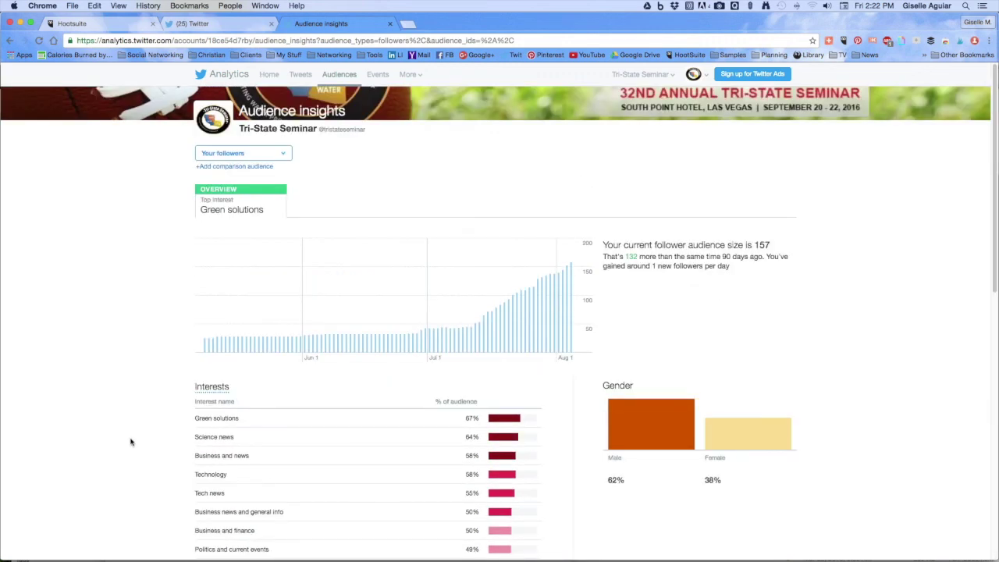
pyautogui.scroll(-1, 131, 441)
pyautogui.scroll(-10, 130, 442)
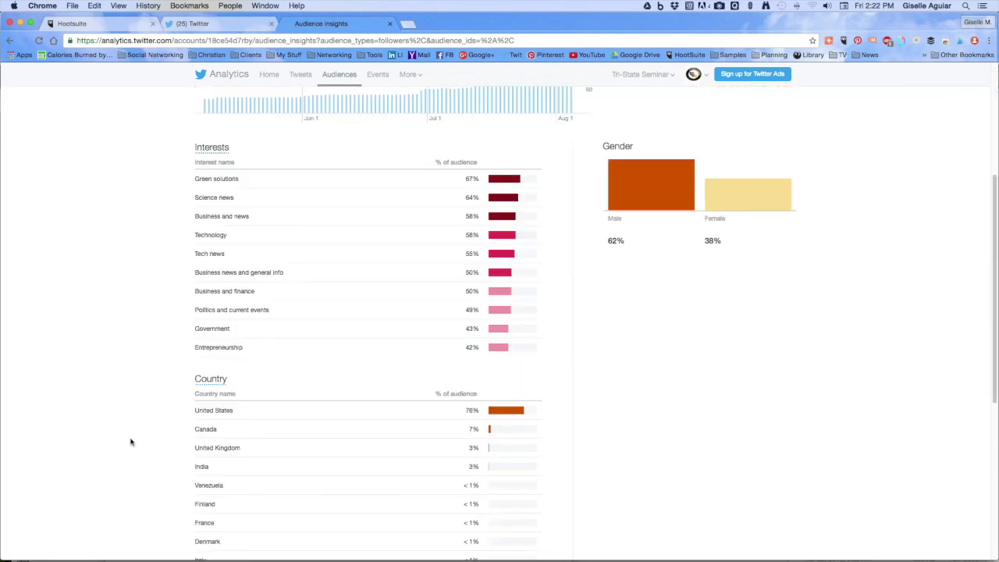
pyautogui.scroll(-5, 130, 441)
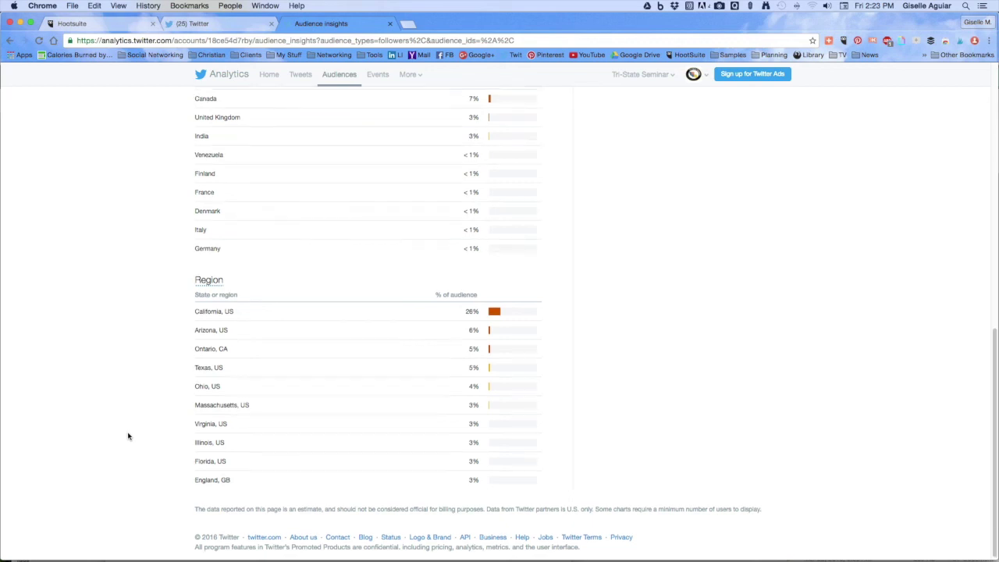
pyautogui.scroll(15, 128, 436)
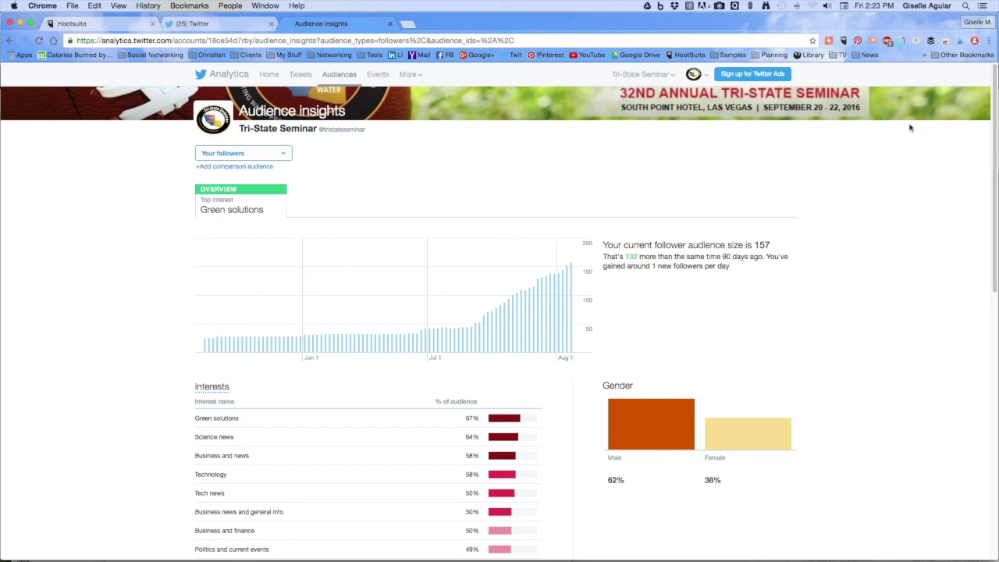
pyautogui.click(720, 6)
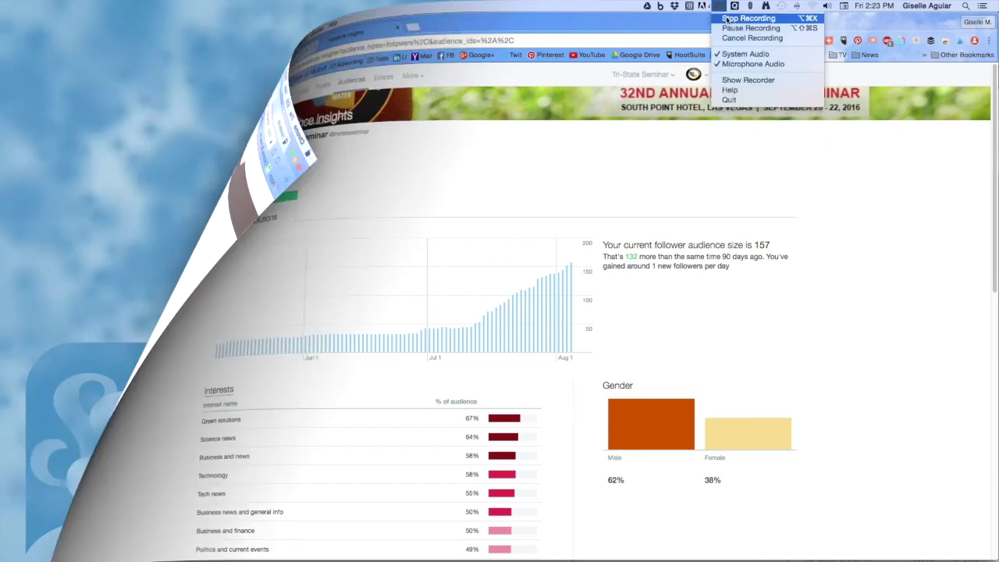